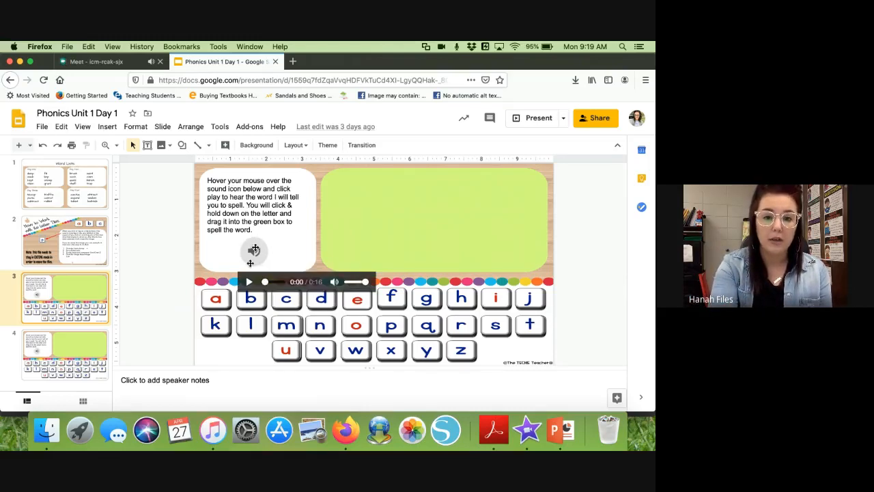
Step: Play part of the spelling audio on slide 3, pause it, and deselect the objects on the slide
{"action": "left_click", "coordinate": [250, 283]}
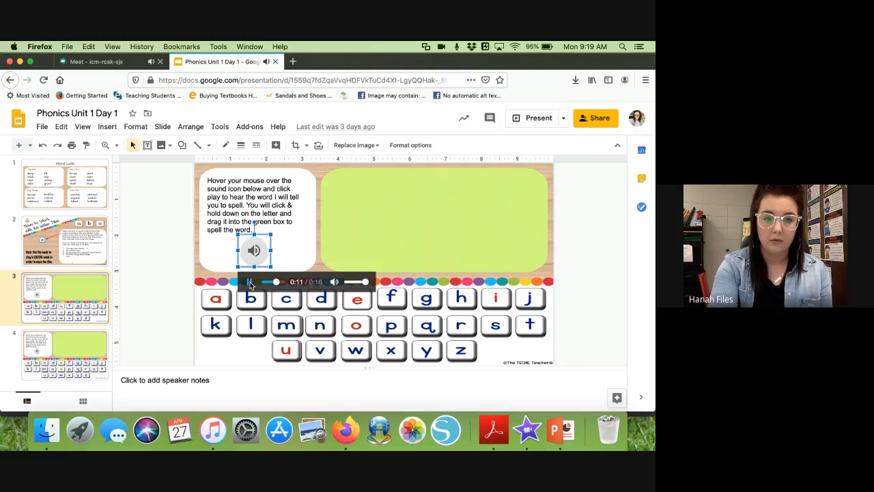
{"action": "left_click", "coordinate": [250, 282]}
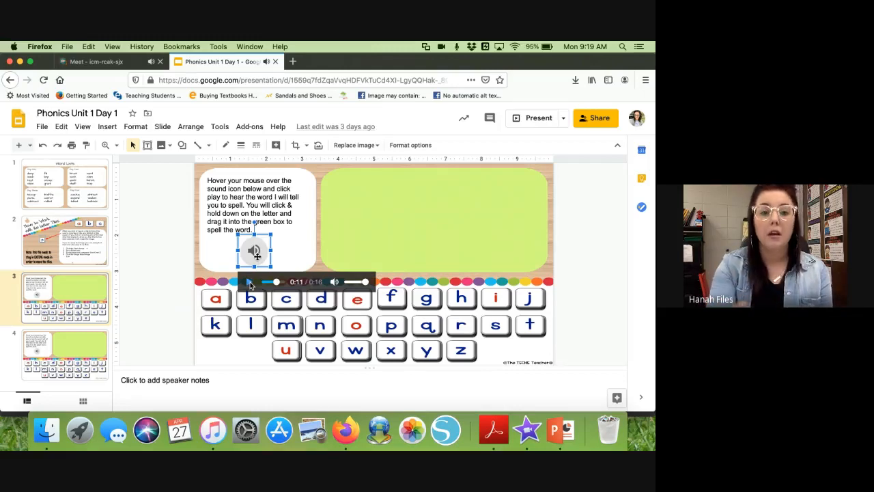
{"action": "left_click", "coordinate": [288, 227]}
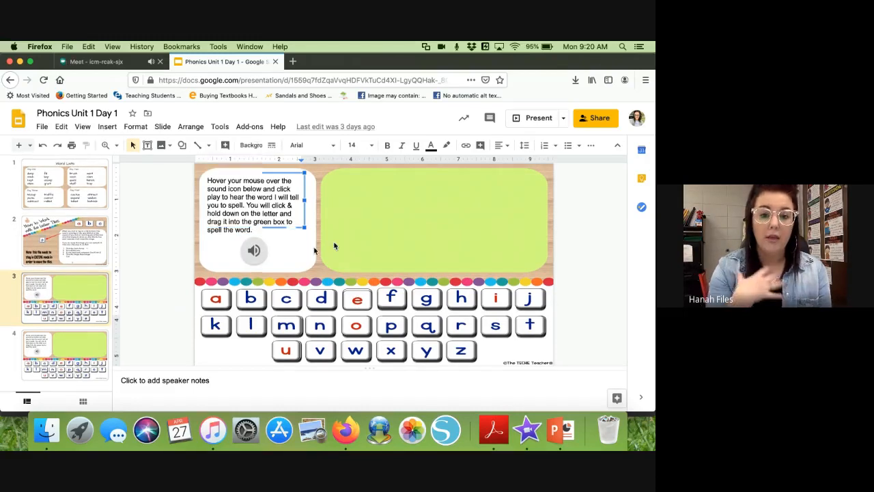
{"action": "left_click", "coordinate": [314, 251]}
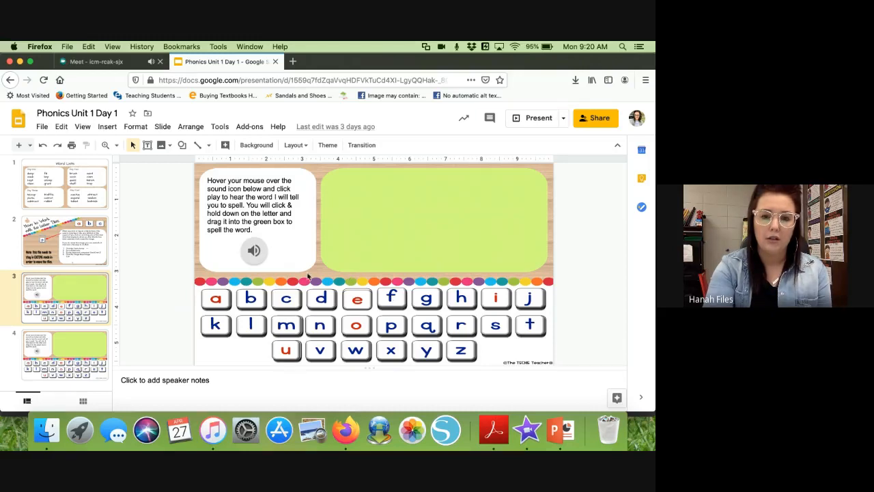
Step: Move the letter tiles f, a and t into the green box on slide 3 to spell "fat"
{"action": "left_click_drag", "start_coordinate": [392, 300], "coordinate": [399, 225]}
{"action": "left_click", "coordinate": [216, 299]}
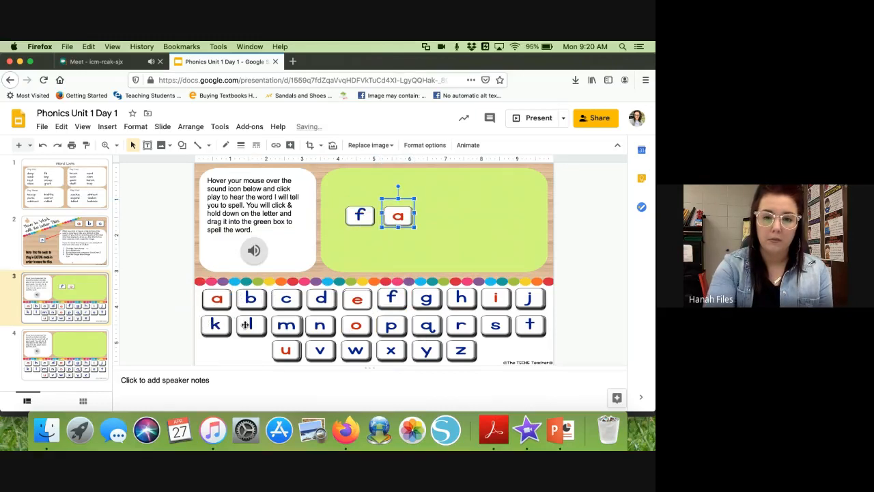
{"action": "left_click_drag", "start_coordinate": [520, 314], "coordinate": [430, 220]}
{"action": "left_click", "coordinate": [398, 250]}
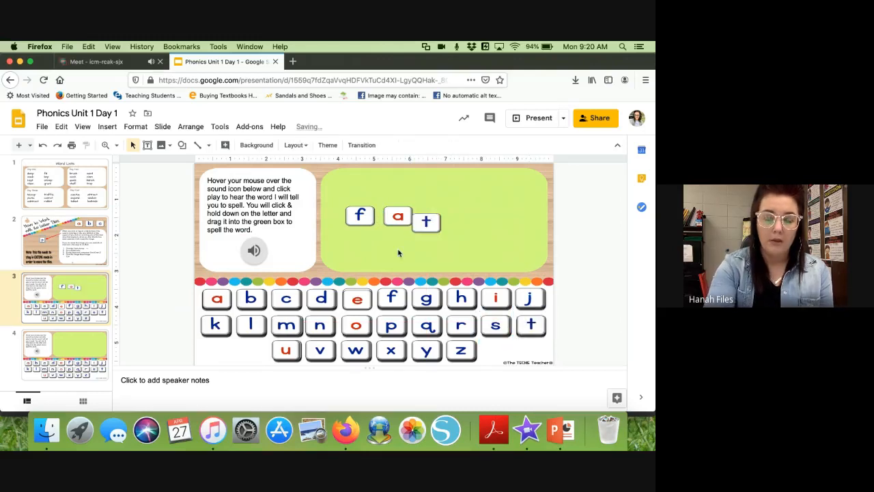
Step: Open slide 4 and play part of its spelling audio, then pause it
{"action": "left_click", "coordinate": [85, 363]}
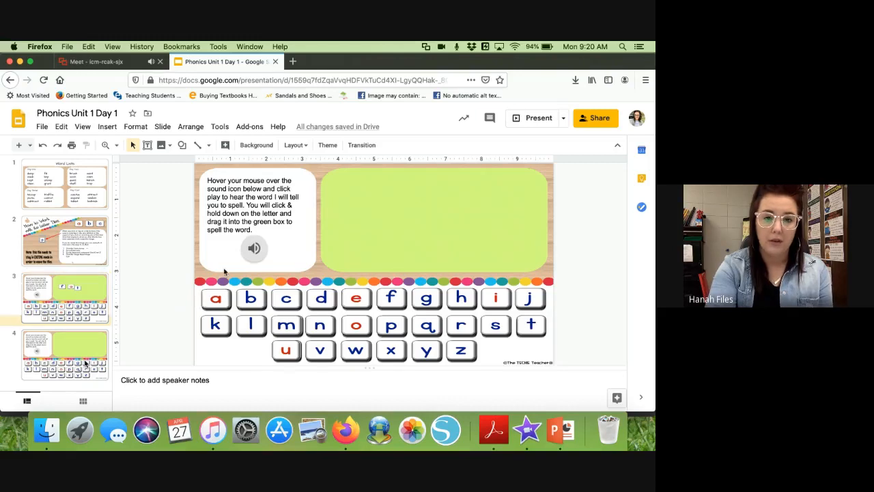
{"action": "left_click", "coordinate": [253, 253]}
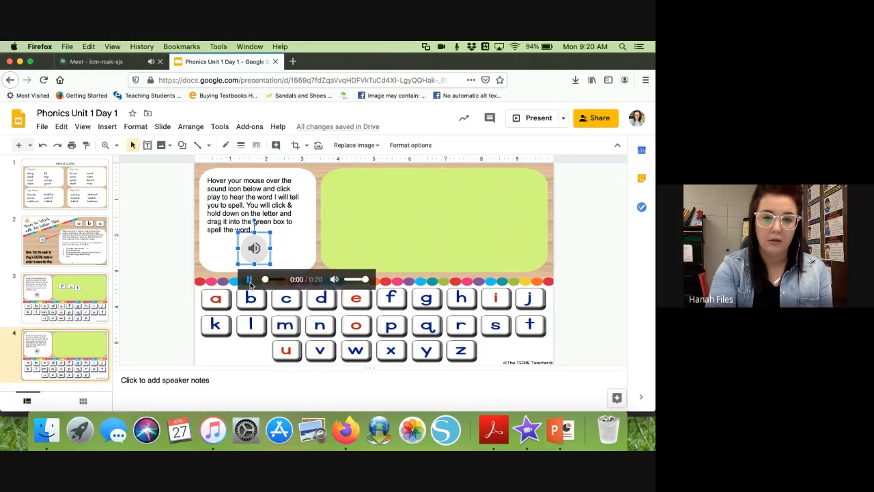
{"action": "left_click", "coordinate": [249, 280]}
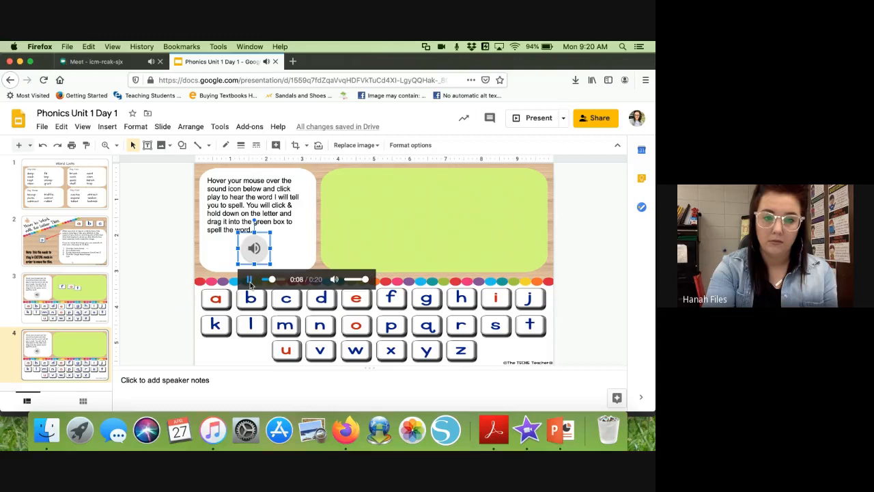
{"action": "left_click", "coordinate": [249, 280]}
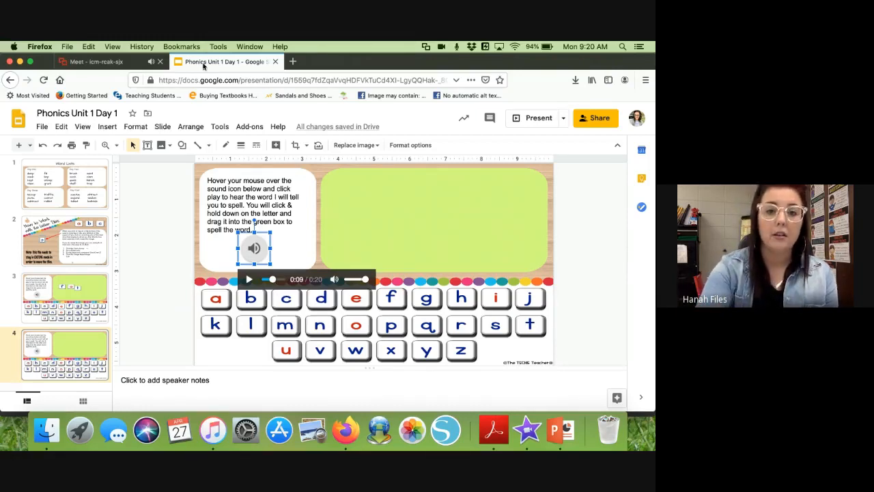
Step: Search the web for "voice recorder" in a new browser tab and open the Online Voice Recorder site
{"action": "left_click", "coordinate": [292, 62]}
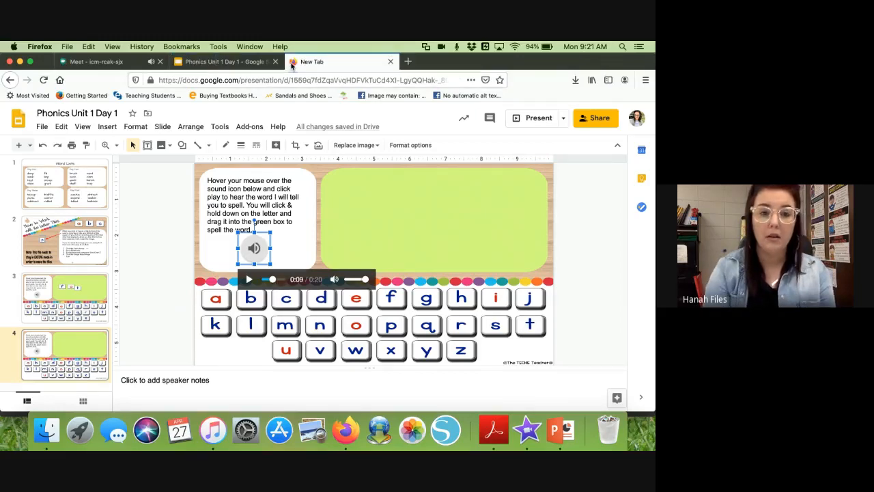
{"action": "type", "text": "voice recorder"}
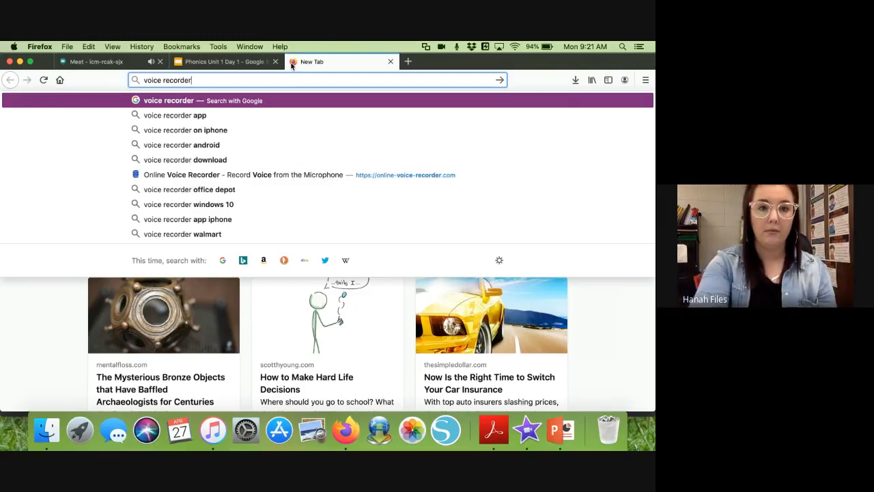
{"action": "key", "text": "Return"}
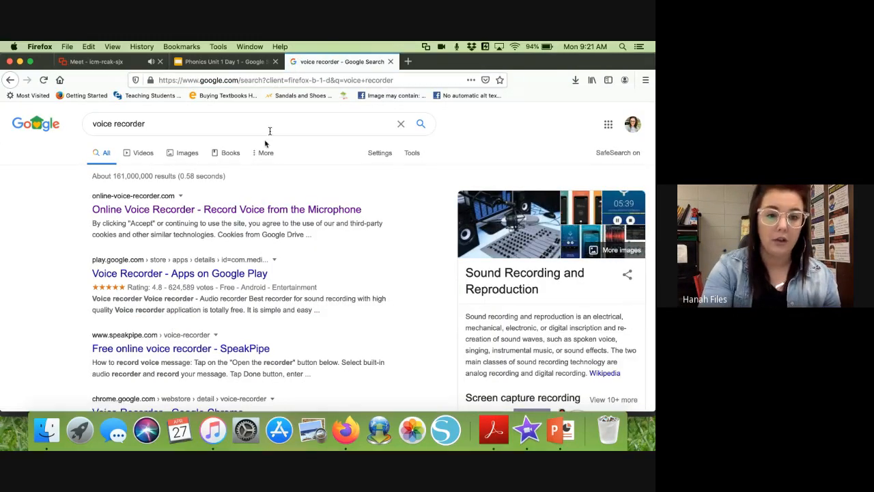
{"action": "left_click", "coordinate": [234, 212]}
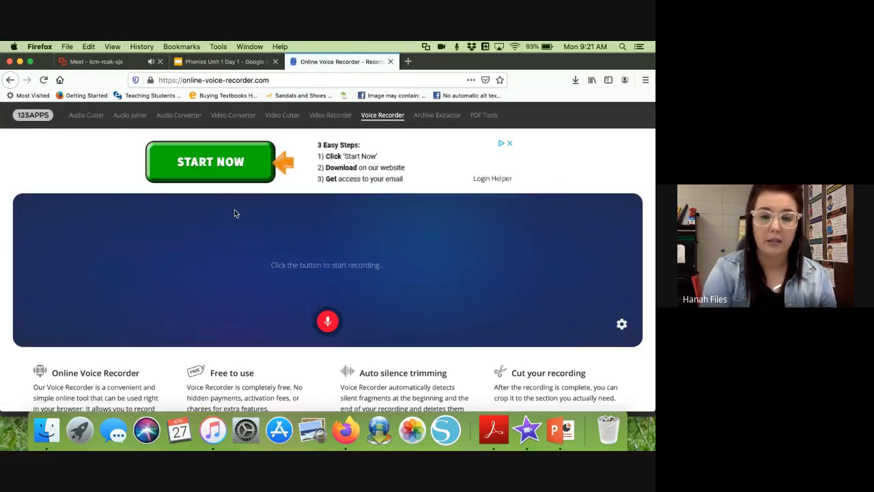
Step: Record a voice clip of about 14 seconds with internal microphone access allowed, and save it as an MP3 file
{"action": "left_click", "coordinate": [328, 323]}
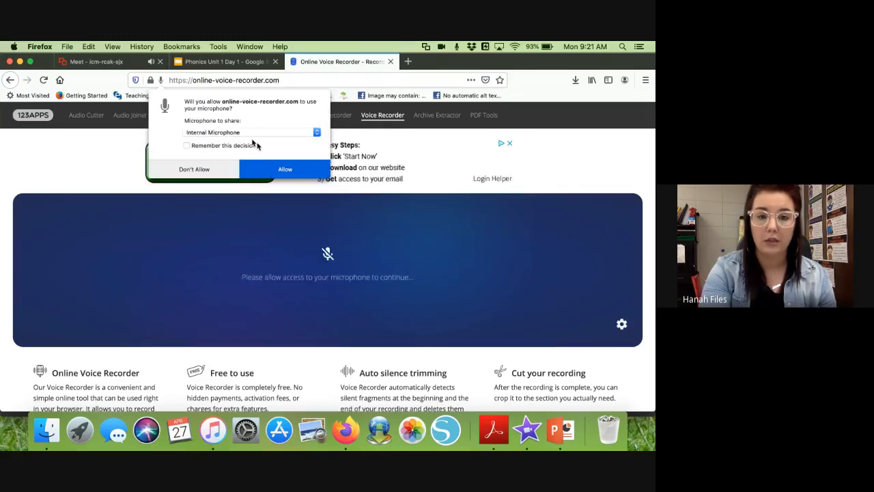
{"action": "left_click", "coordinate": [280, 170]}
{"action": "left_click", "coordinate": [281, 173]}
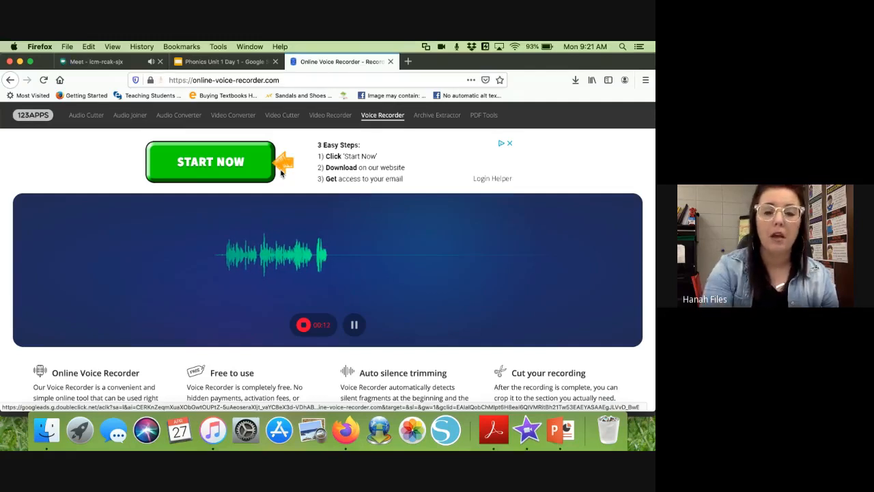
{"action": "left_click", "coordinate": [307, 325]}
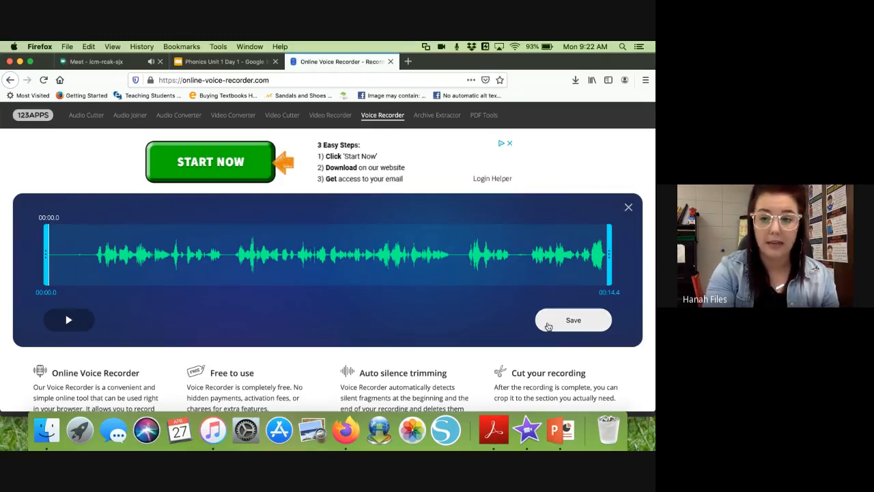
{"action": "left_click", "coordinate": [547, 327]}
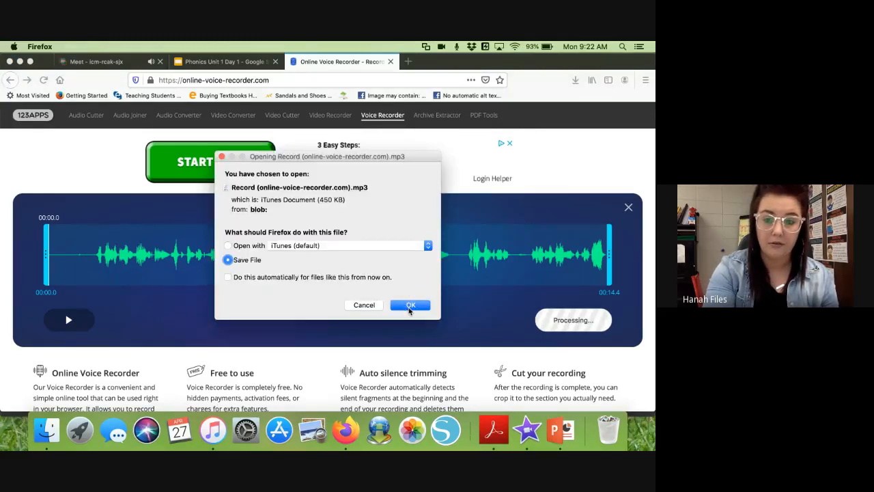
{"action": "left_click", "coordinate": [409, 306]}
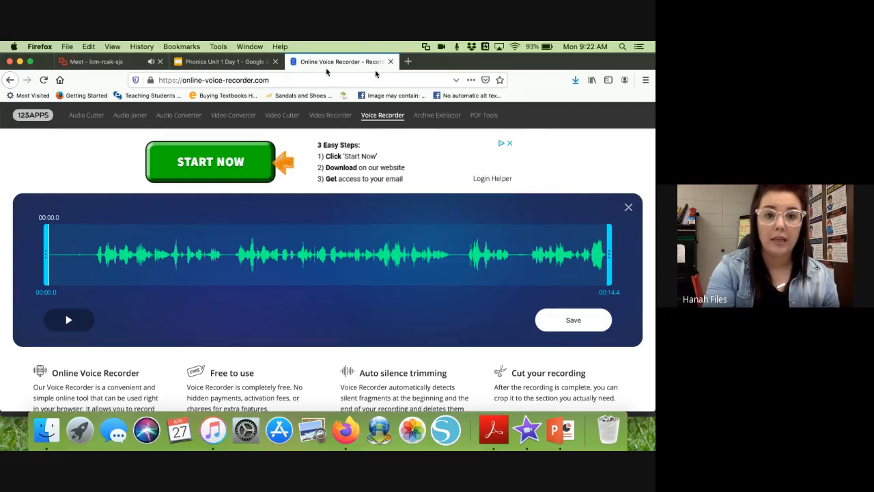
{"action": "left_click", "coordinate": [231, 61]}
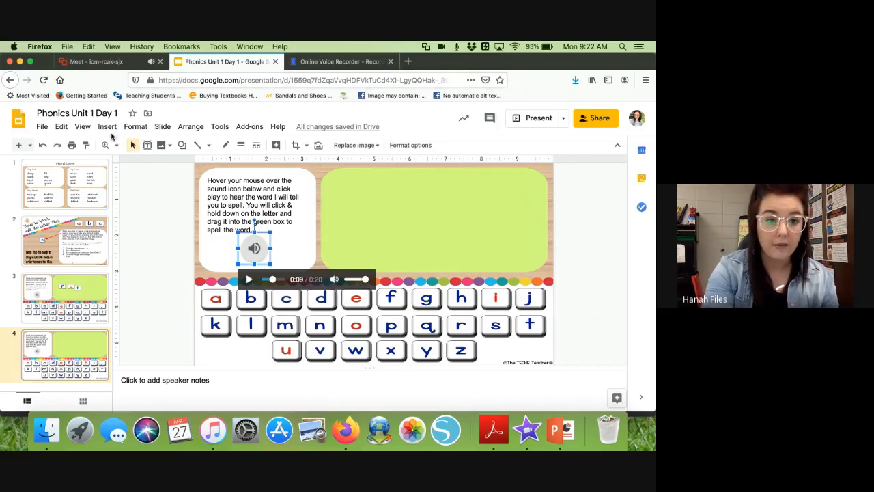
{"action": "left_click", "coordinate": [108, 128]}
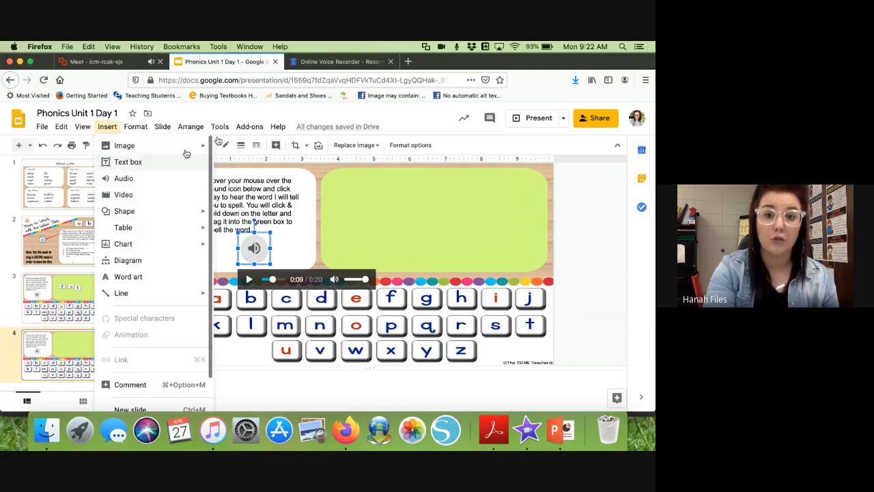
Step: Search for "google drive" in a new browser tab and open the personal My Drive
{"action": "left_click", "coordinate": [408, 62]}
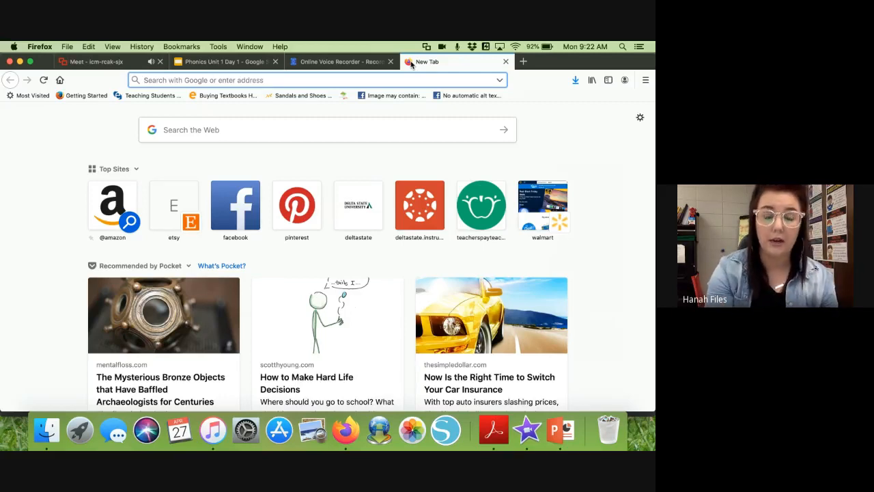
{"action": "type", "text": "g"}
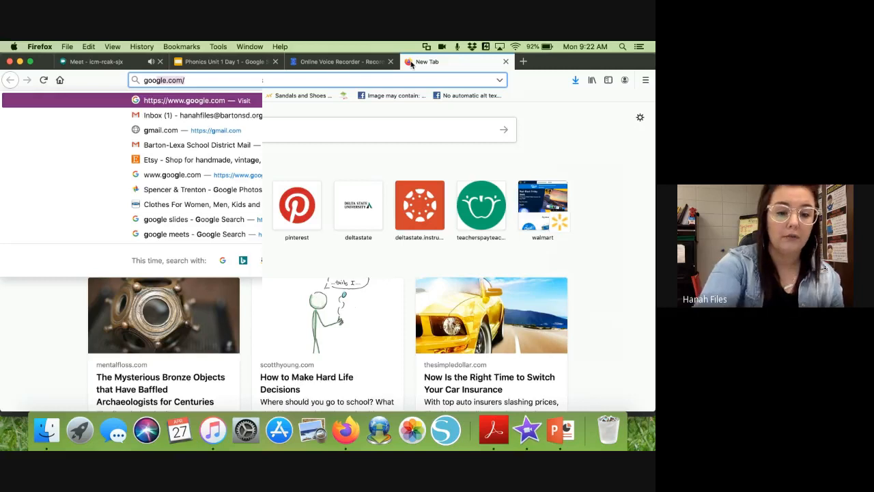
{"action": "type", "text": "oogle drive"}
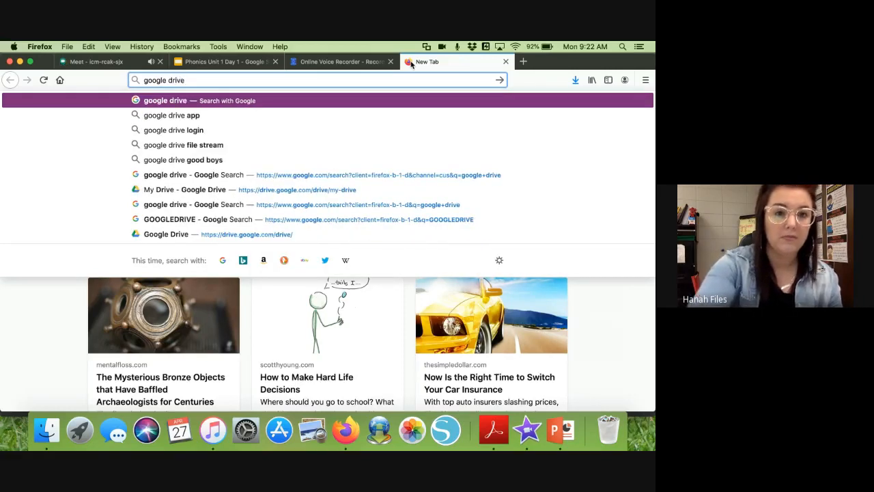
{"action": "key", "text": "Return"}
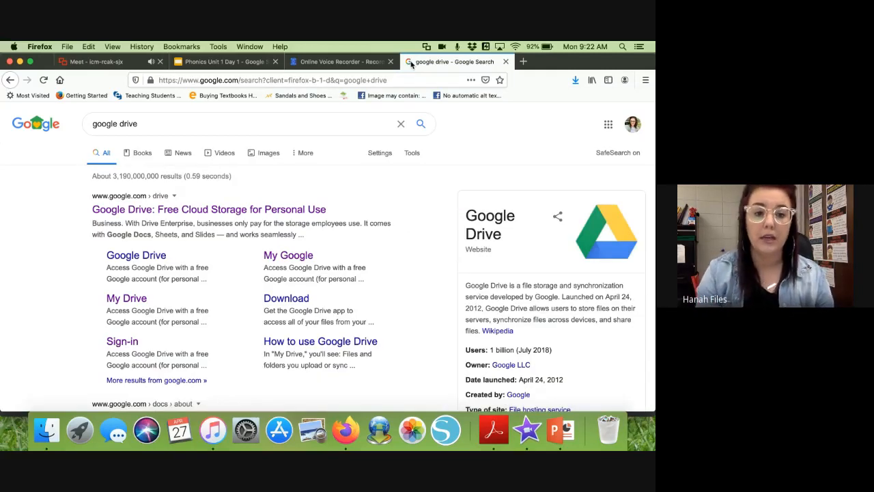
{"action": "left_click", "coordinate": [302, 213]}
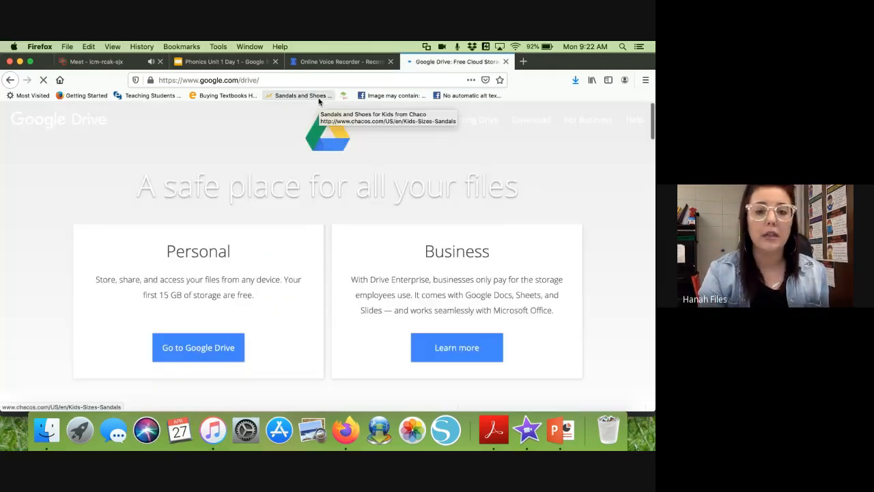
{"action": "left_click", "coordinate": [313, 61]}
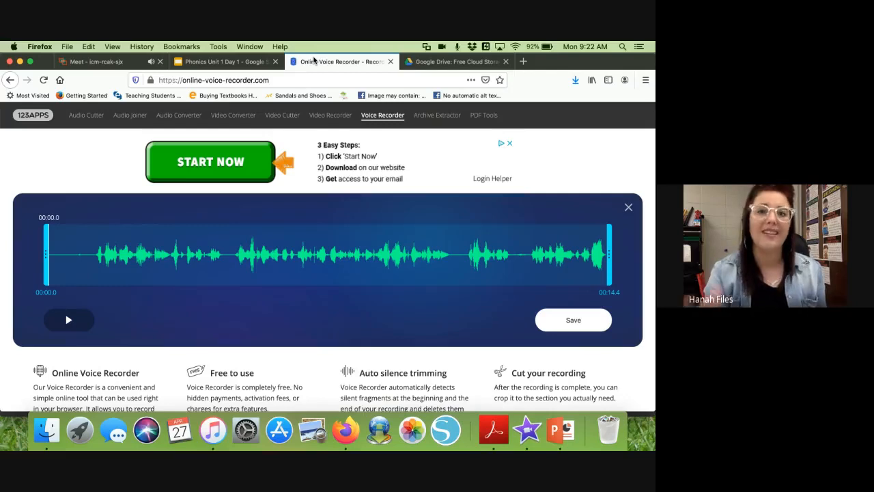
{"action": "left_click", "coordinate": [437, 62]}
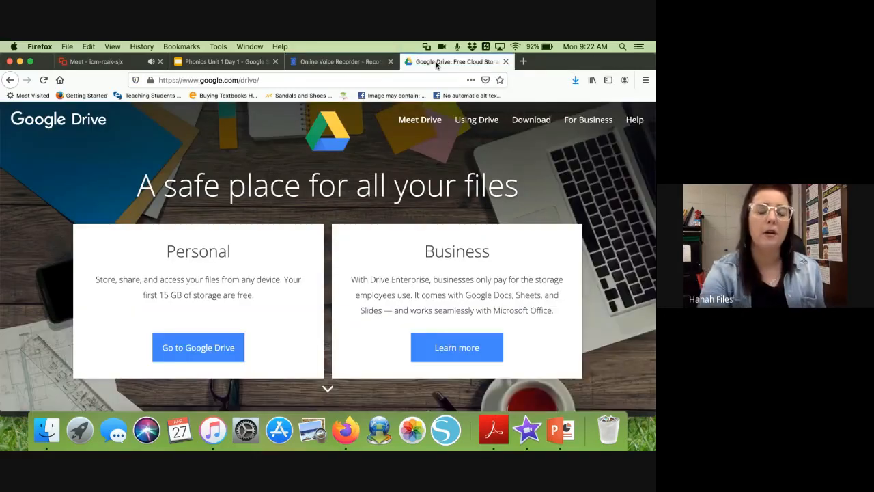
{"action": "left_click", "coordinate": [205, 347]}
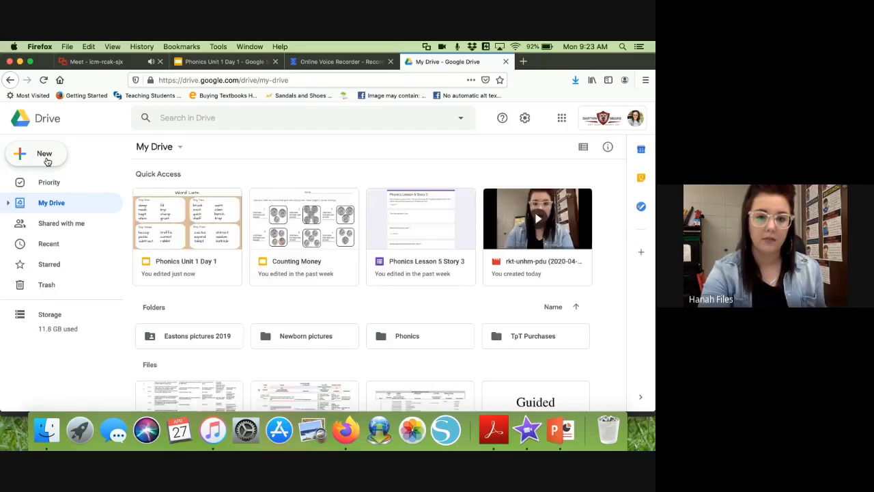
Step: Upload the Record (online-voice-recorder.com).mp3 file from the Downloads folder to My Drive
{"action": "left_click", "coordinate": [45, 157]}
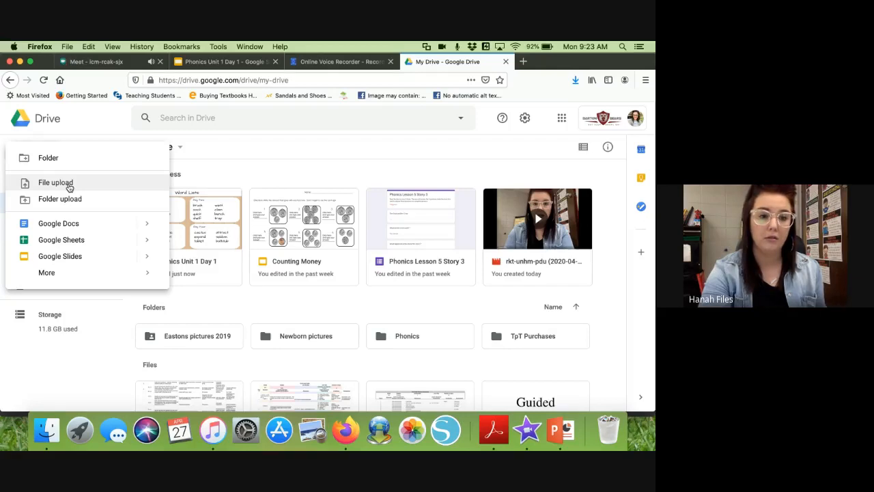
{"action": "left_click", "coordinate": [69, 186]}
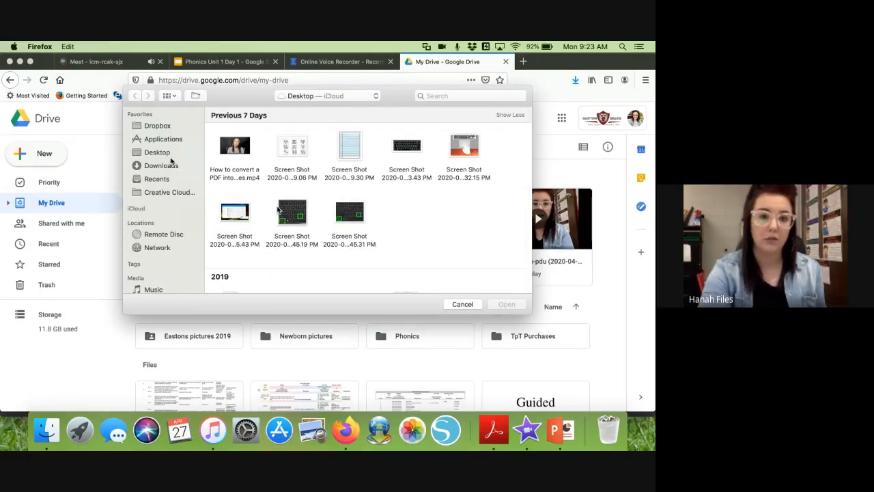
{"action": "left_click", "coordinate": [162, 166]}
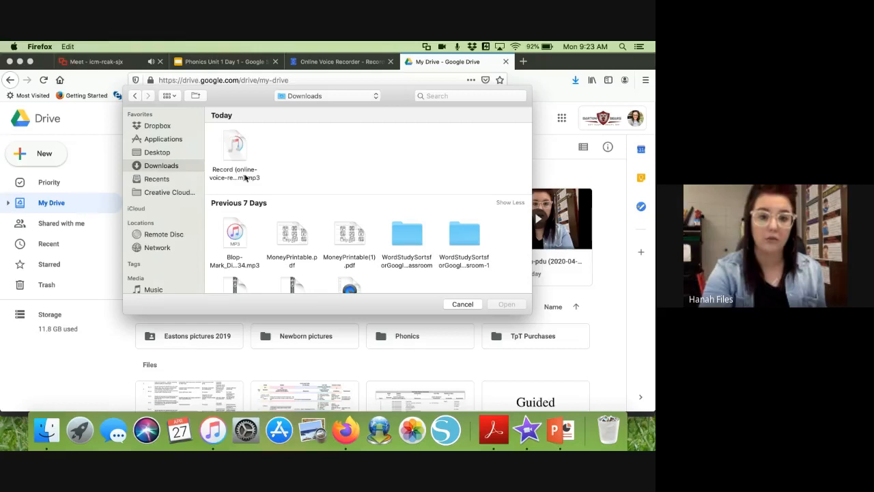
{"action": "left_click", "coordinate": [244, 172]}
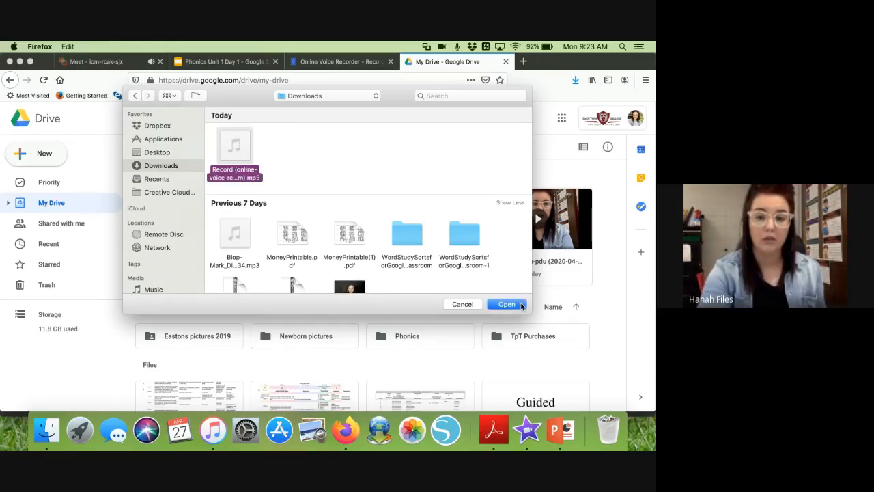
{"action": "left_click", "coordinate": [507, 304]}
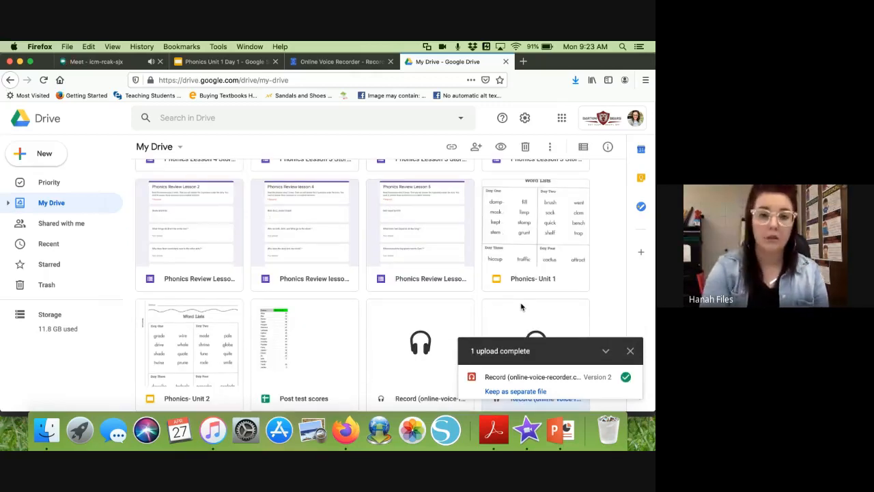
Step: Switch to the open Google Slides presentation, go back to the Slides home page and create a blank presentation
{"action": "left_click", "coordinate": [229, 62]}
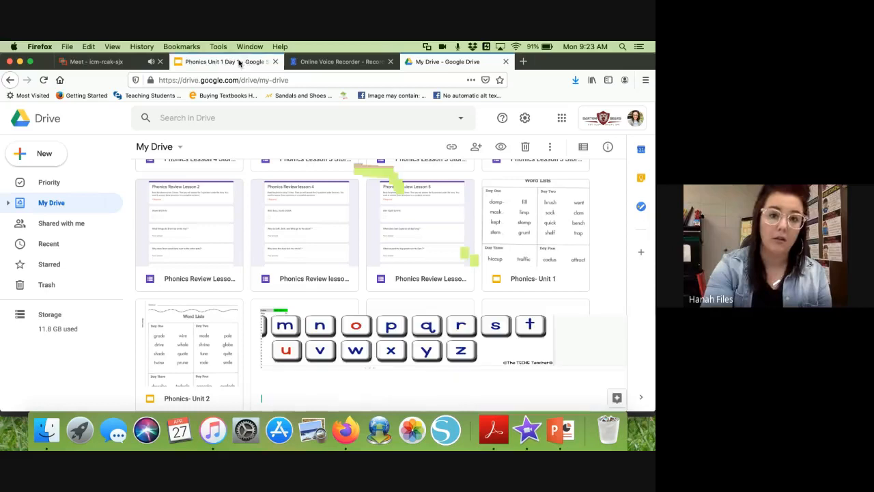
{"action": "left_click", "coordinate": [16, 123]}
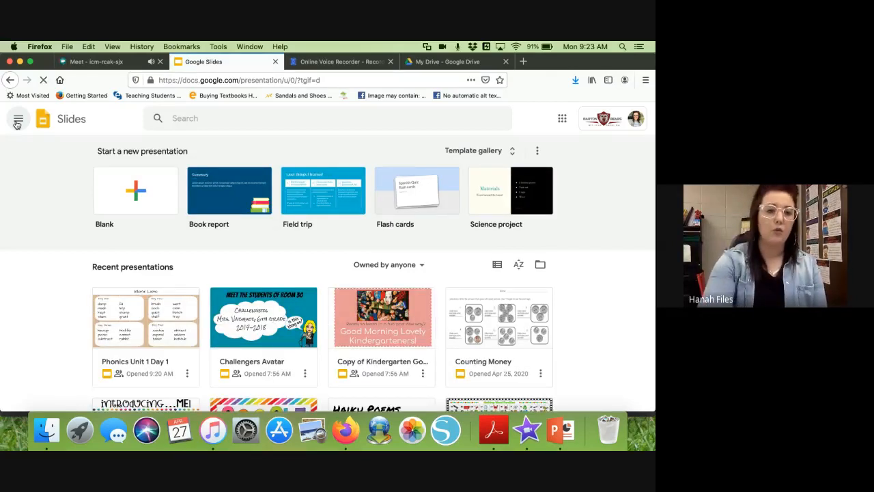
{"action": "left_click", "coordinate": [133, 202]}
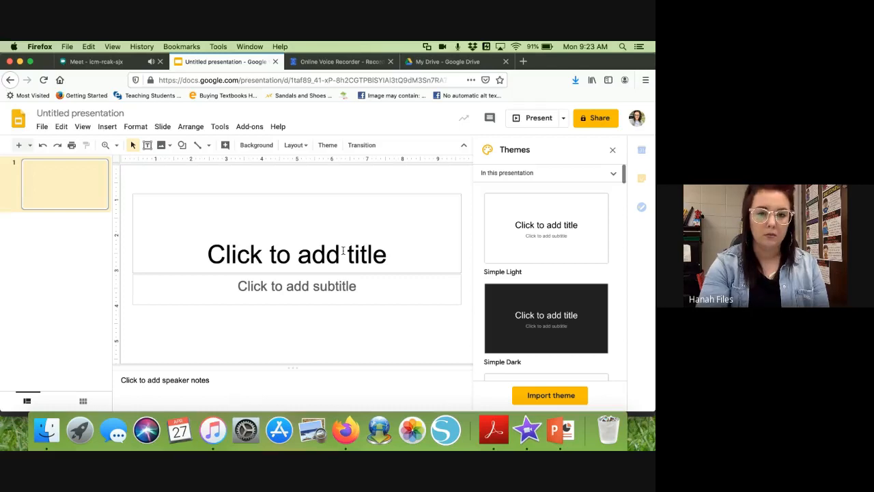
Step: Enter "Spelling test" as the title on the first slide
{"action": "left_click", "coordinate": [343, 251]}
{"action": "type", "text": "Spel"}
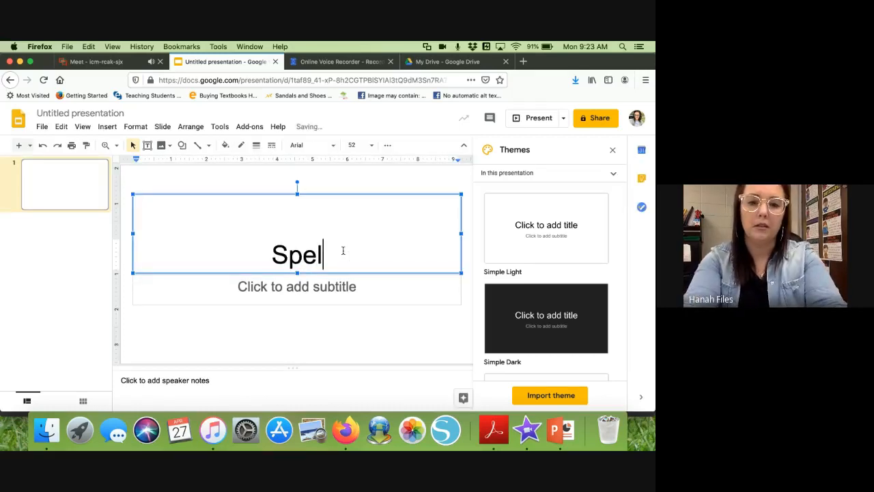
{"action": "type", "text": "ling test"}
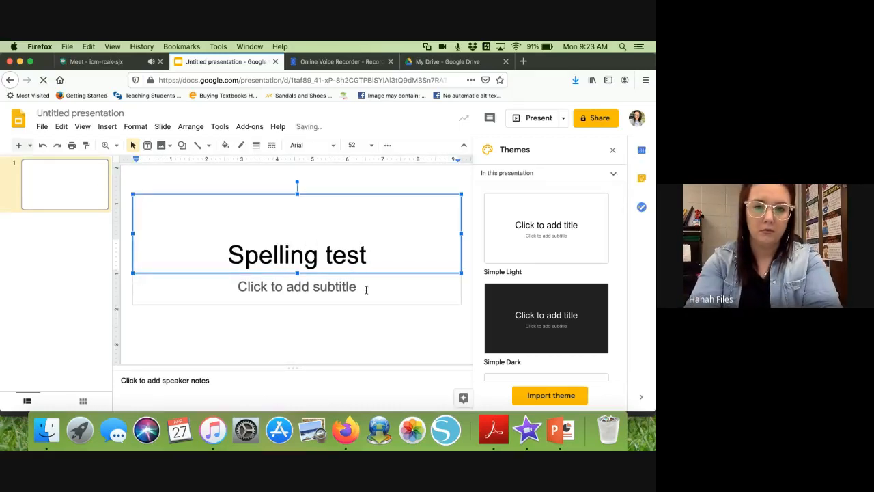
Step: Delete the empty subtitle placeholder and shorten the title box from below to one line high, so the title sits near the slide's upper edge
{"action": "left_click", "coordinate": [363, 309]}
{"action": "left_click", "coordinate": [365, 307]}
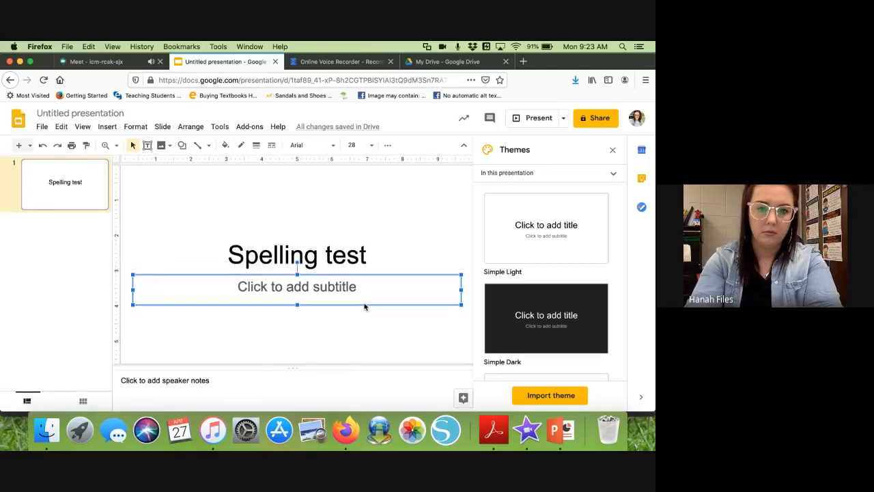
{"action": "left_click", "coordinate": [364, 307]}
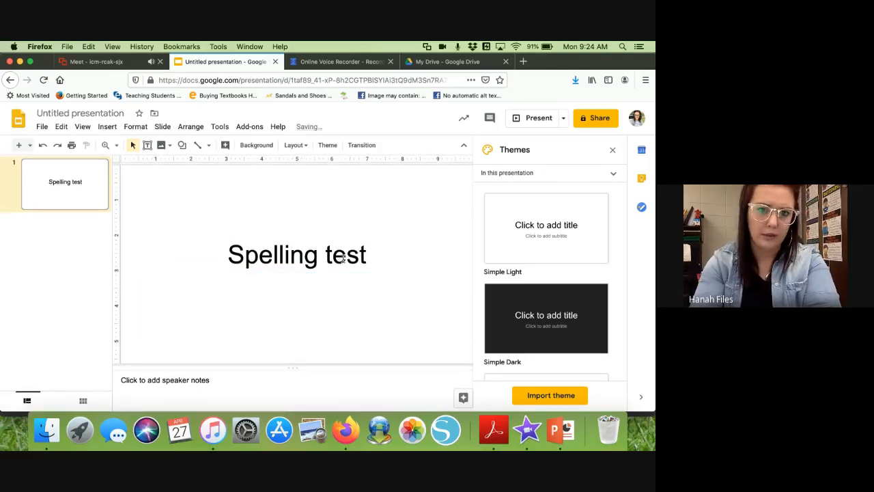
{"action": "left_click", "coordinate": [343, 258]}
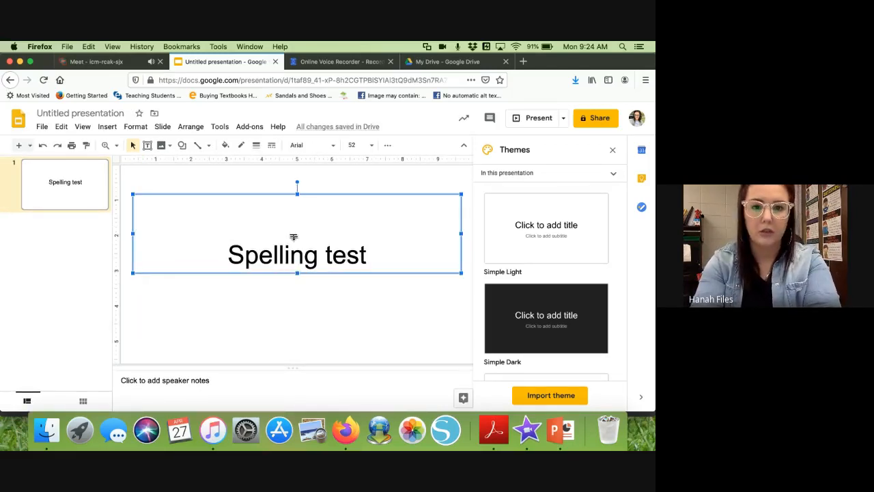
{"action": "left_click_drag", "start_coordinate": [294, 237], "coordinate": [292, 225]}
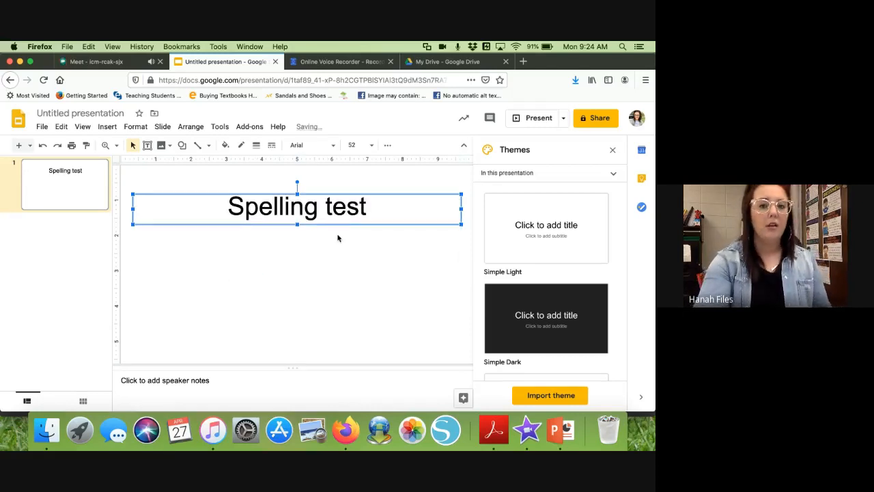